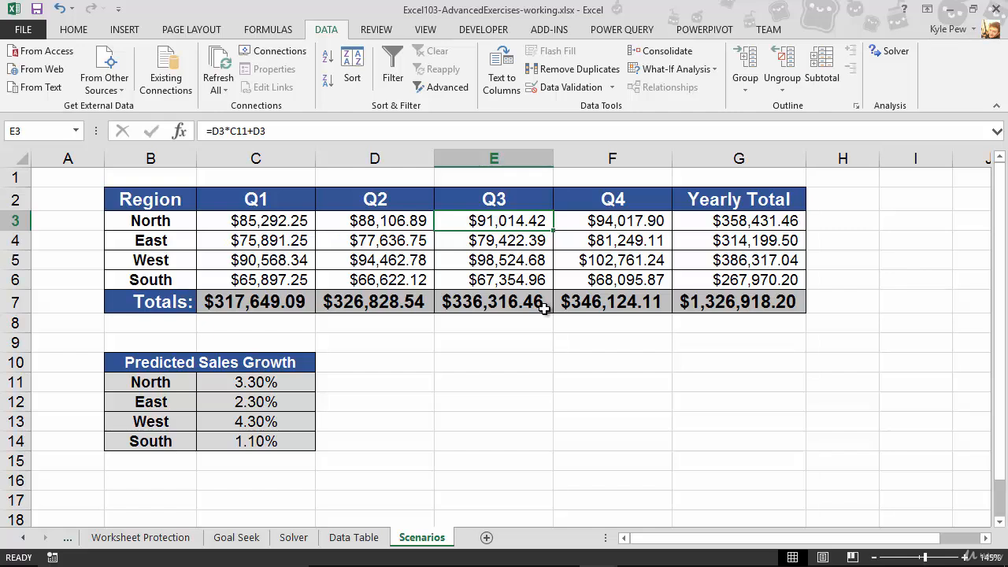
Step: Examine the Q1 amounts, the East region's Q2 and Q3 growth formulas, and the Predicted Sales Growth table
left_click(237, 222)
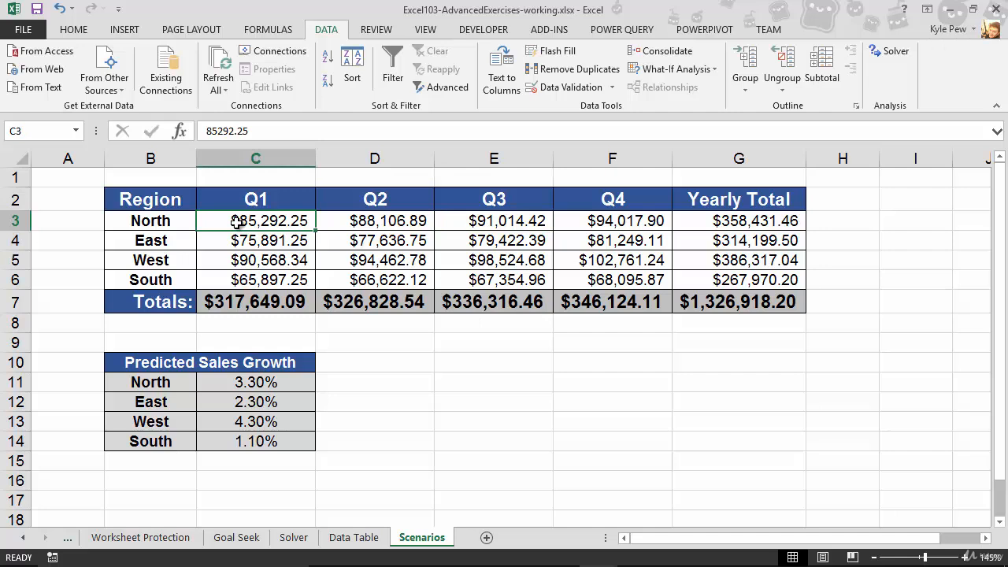
left_click(226, 240)
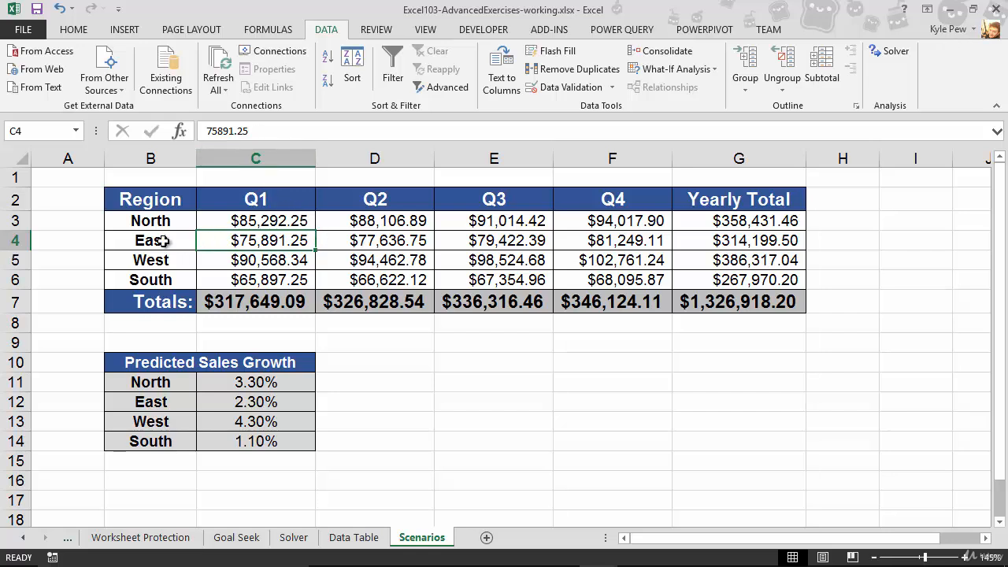
left_click(370, 240)
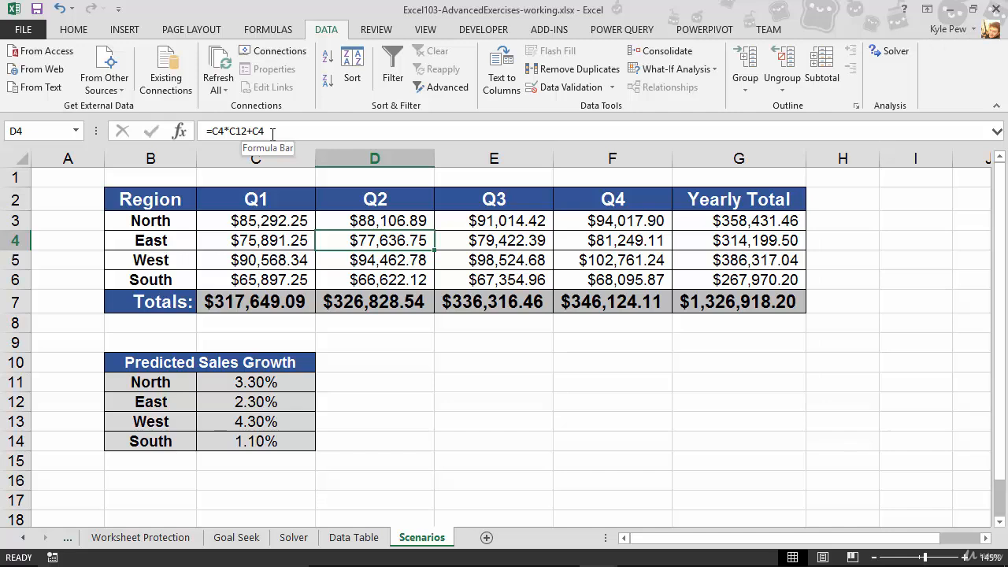
left_click(489, 246)
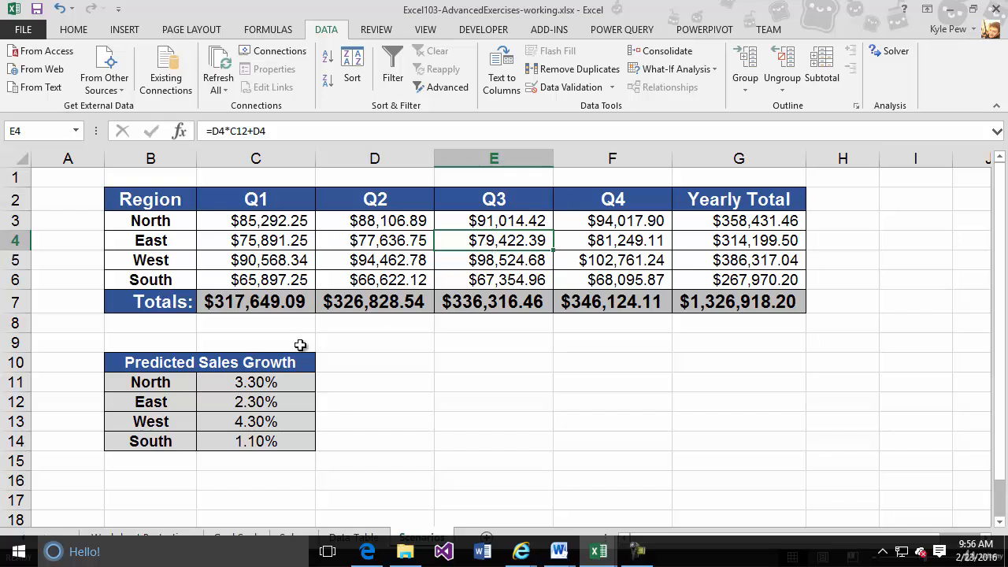
left_click(146, 366)
left_click_drag(147, 366, 217, 444)
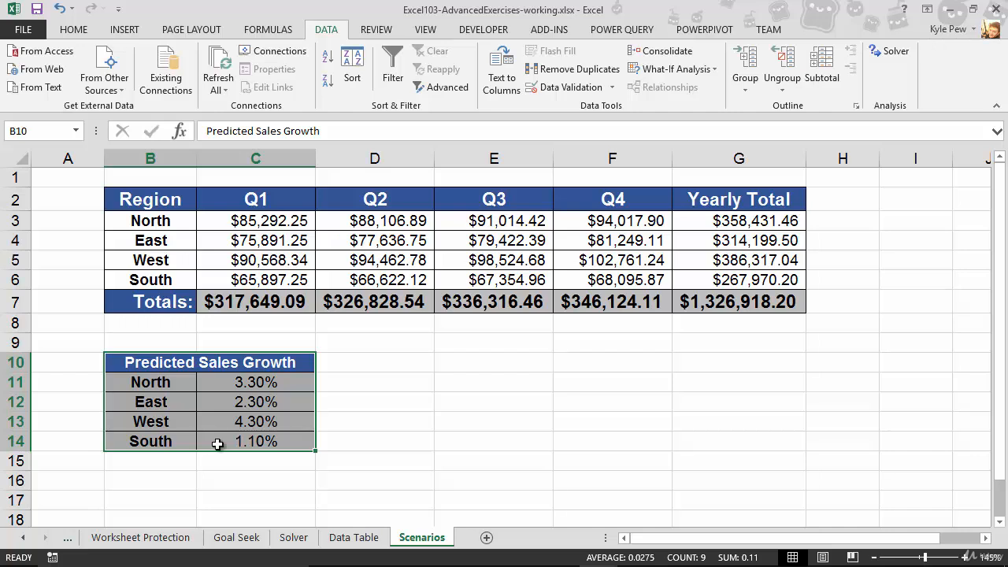
Step: Try a predicted sales growth of 5% for North in C11 and undo the change
left_click(238, 386)
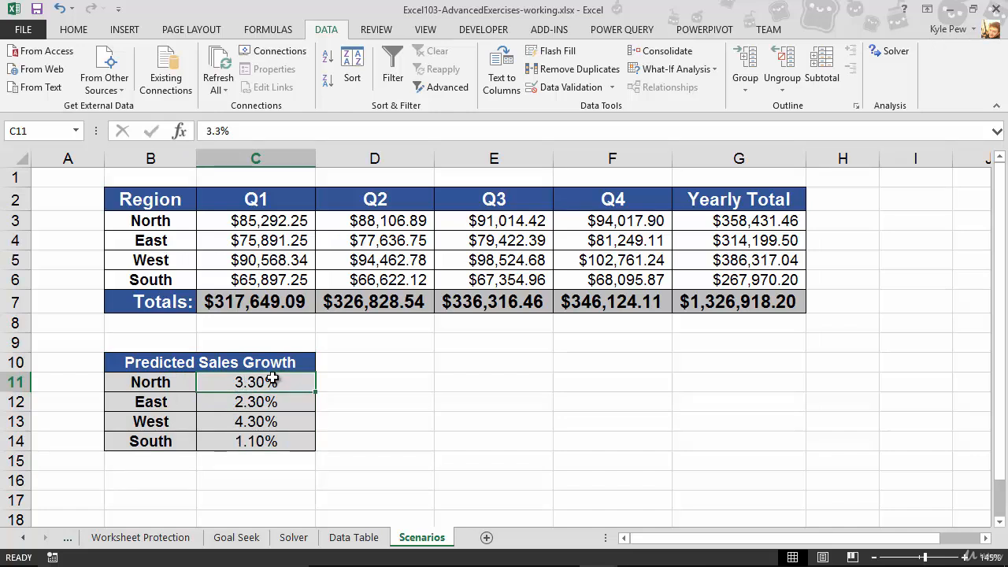
type("5")
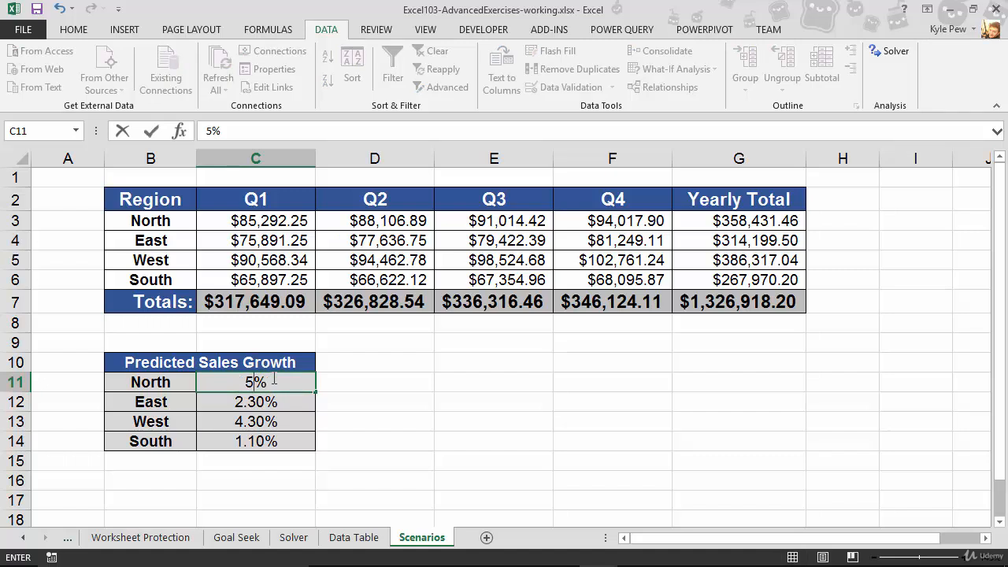
key("Return")
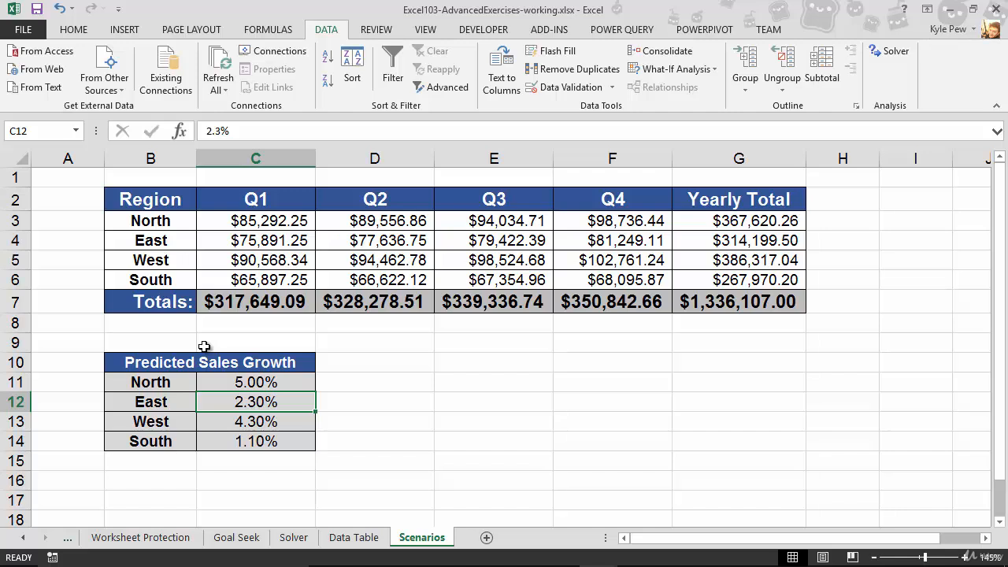
key("ctrl+z")
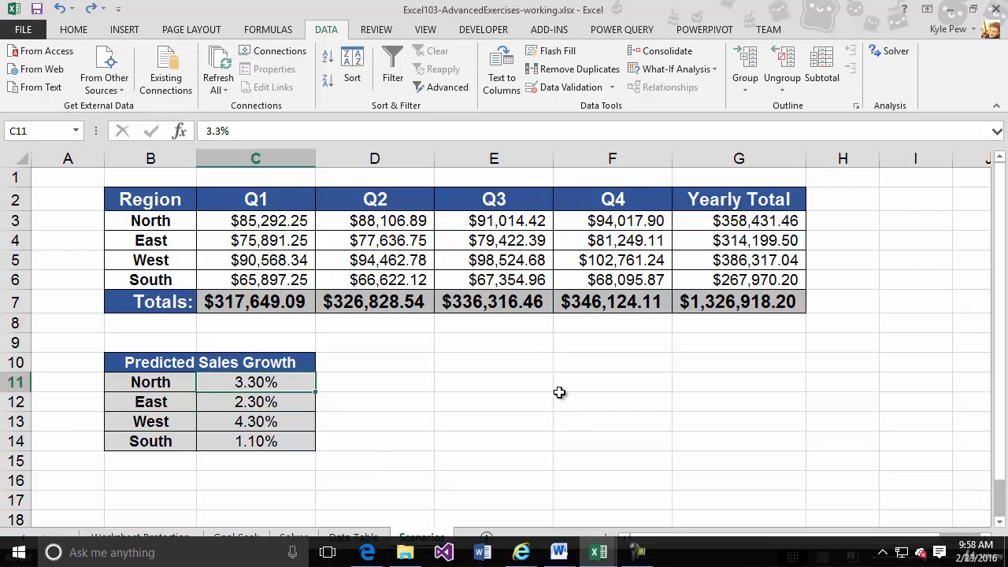
Step: Look at the Data Table sheet and return to the Scenarios sheet
key("ctrl+Page_Up")
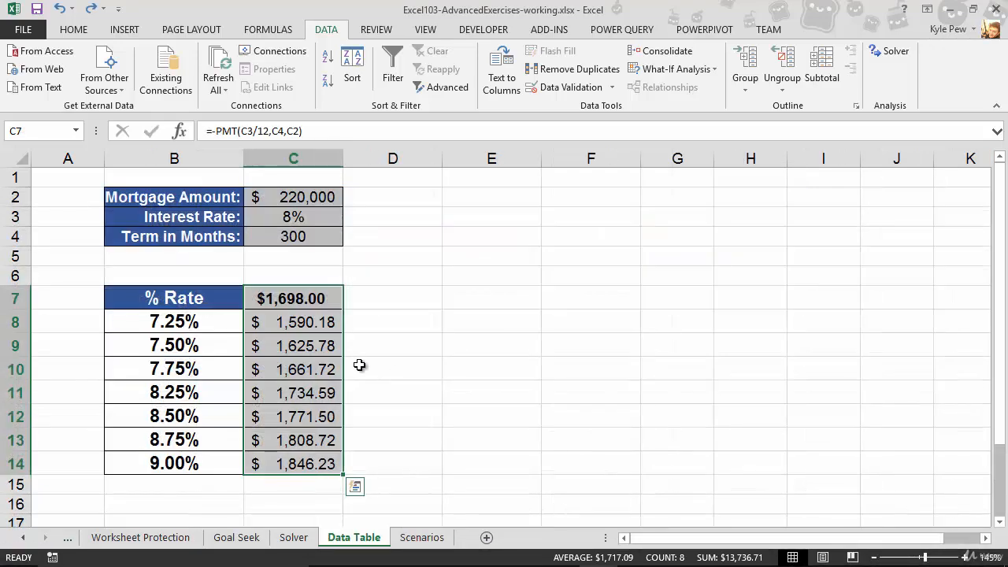
left_click(406, 542)
left_click(321, 383)
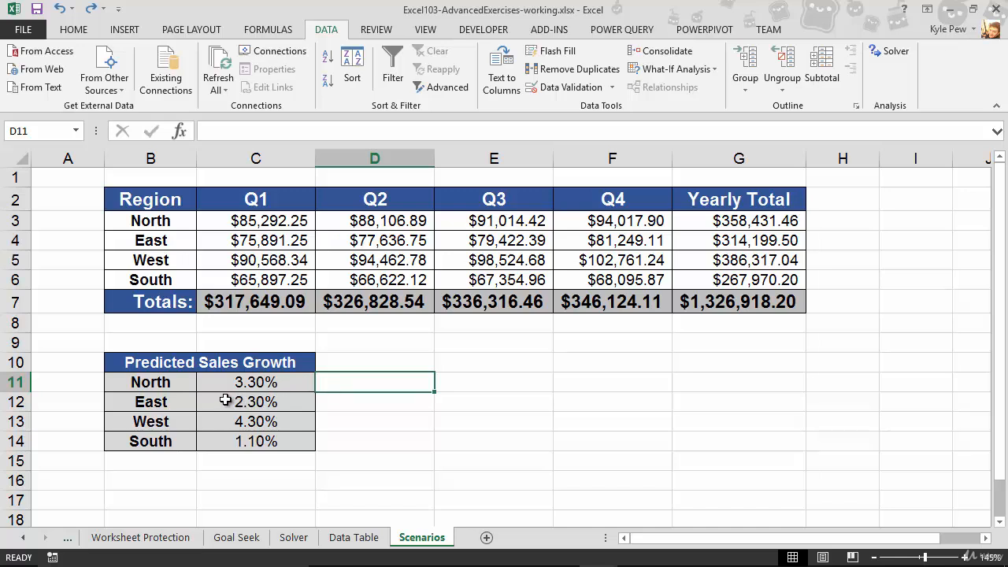
Step: Add a scenario named Default Scenario that stores the current growth rates in C11:C14
left_click_drag(221, 389, 222, 442)
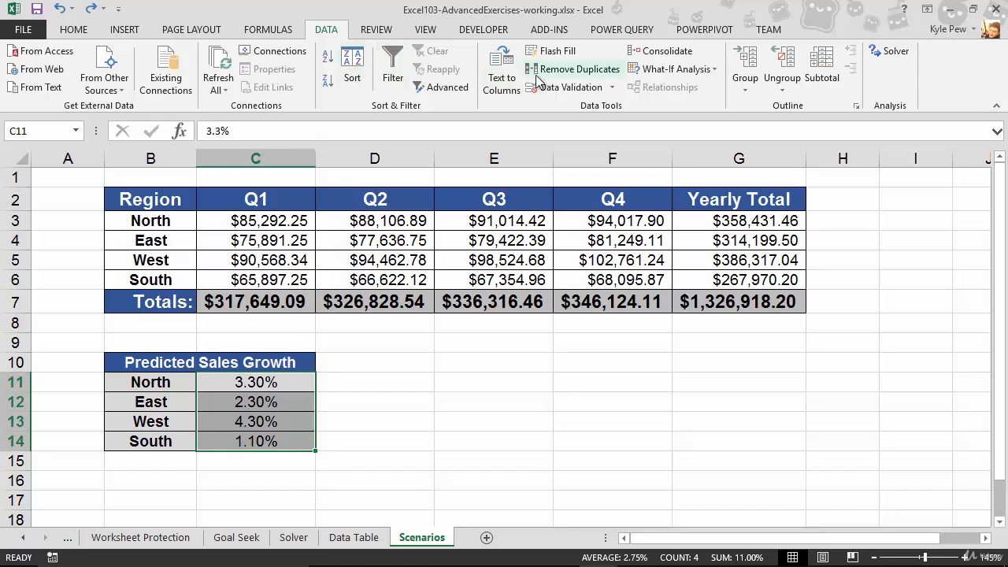
left_click(696, 79)
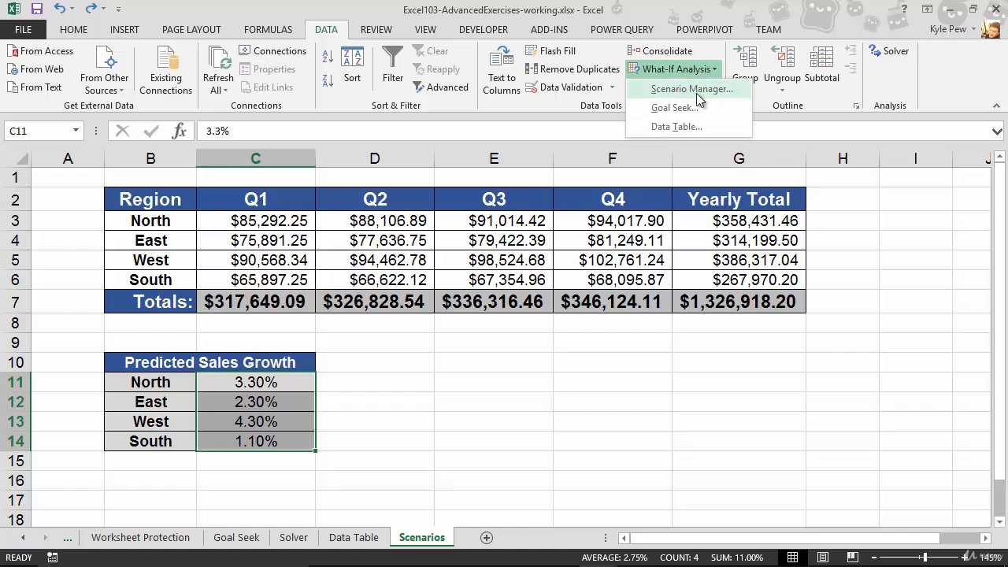
left_click(691, 89)
left_click_drag(425, 166, 460, 228)
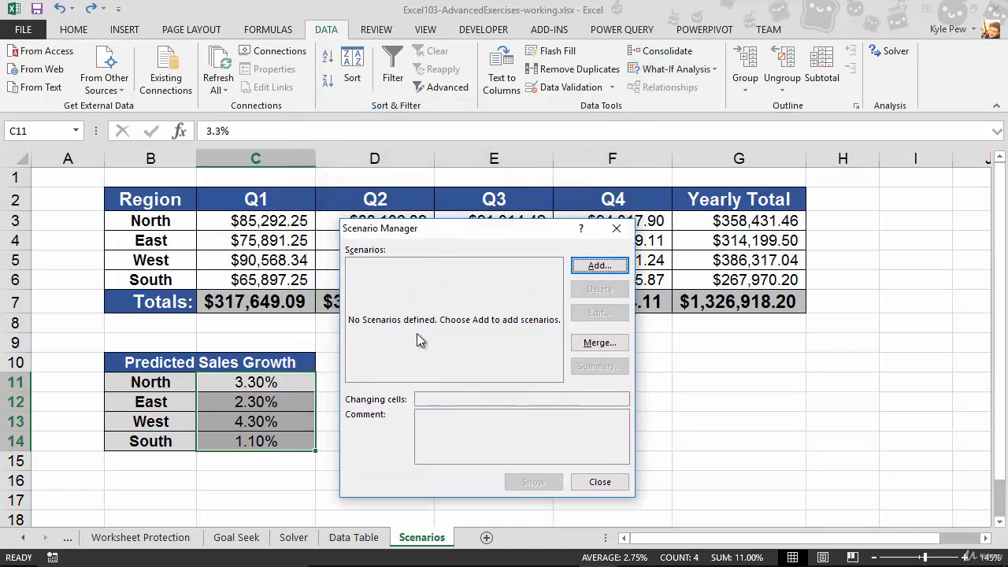
left_click(591, 266)
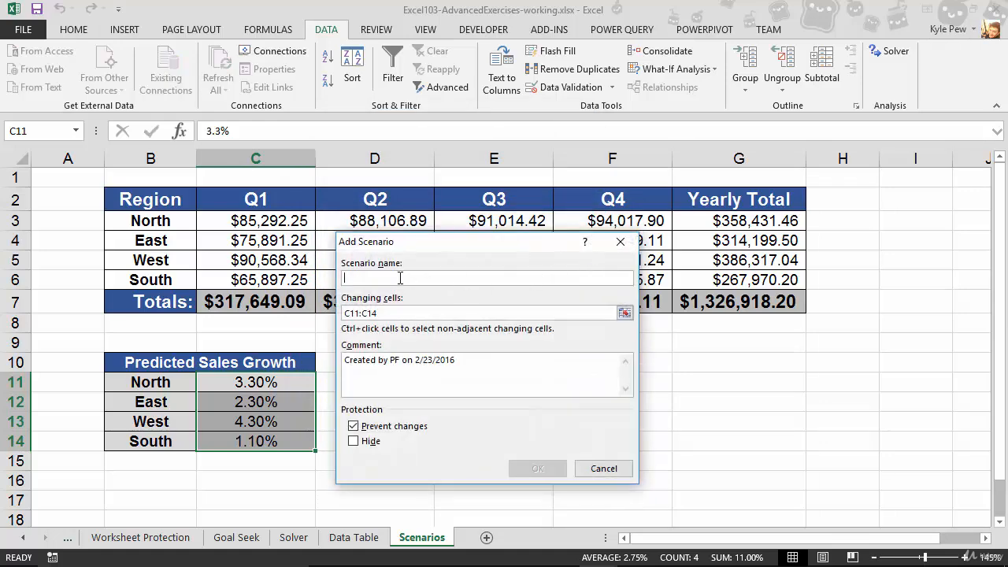
type("Default")
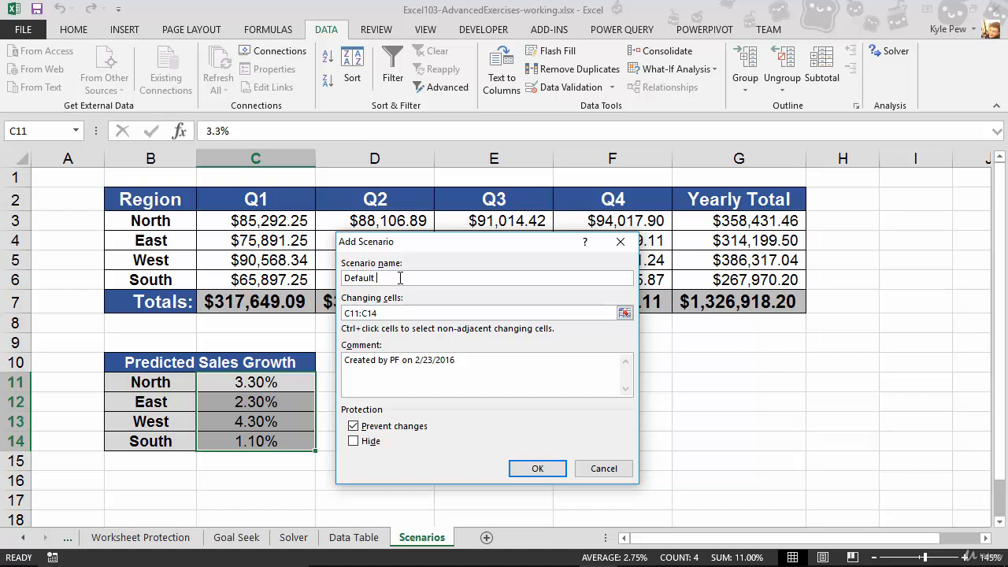
type(" Scenario")
left_click(537, 467)
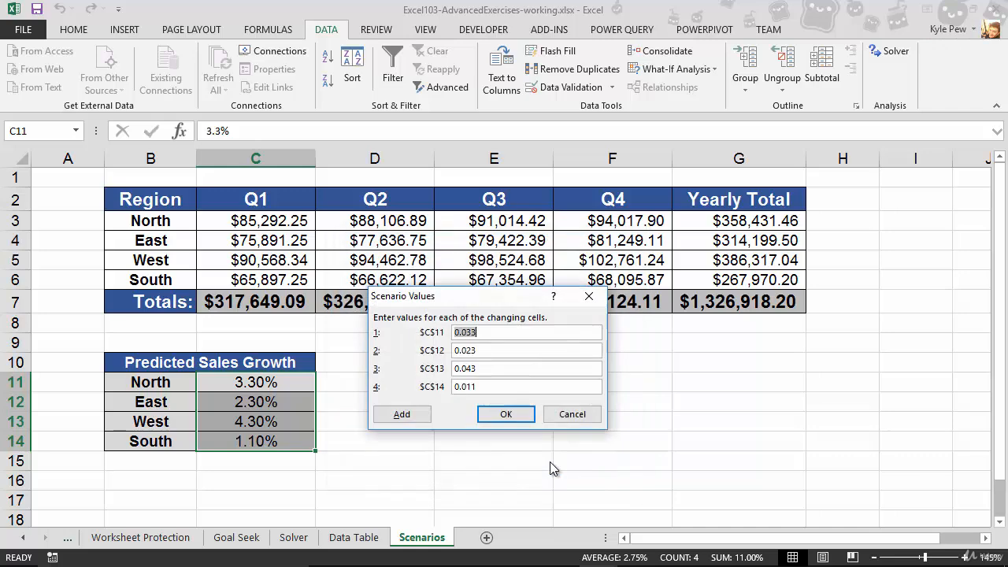
left_click(506, 414)
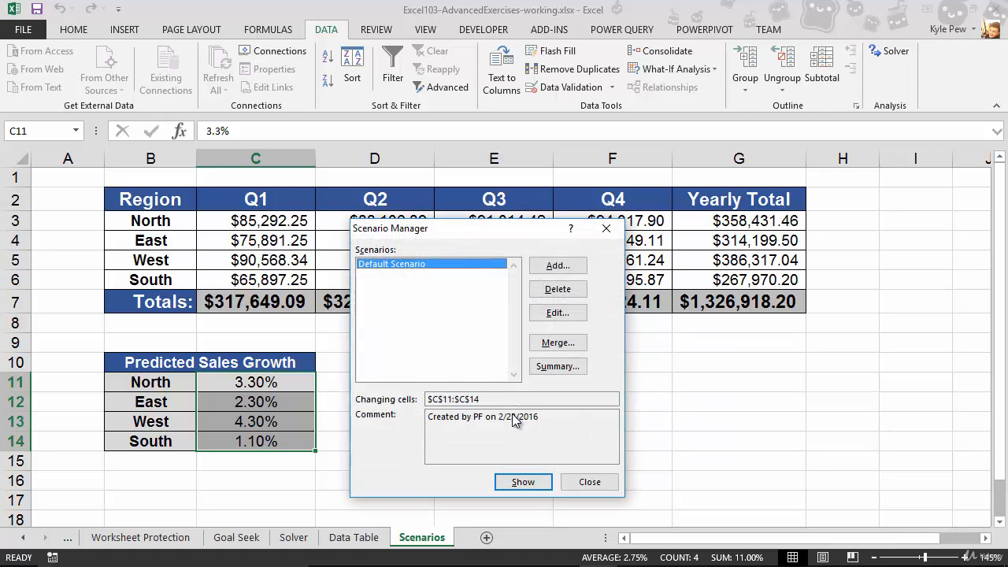
Step: Create another scenario named Best Case Scenario with C11:C14 as its changing cells
left_click(555, 268)
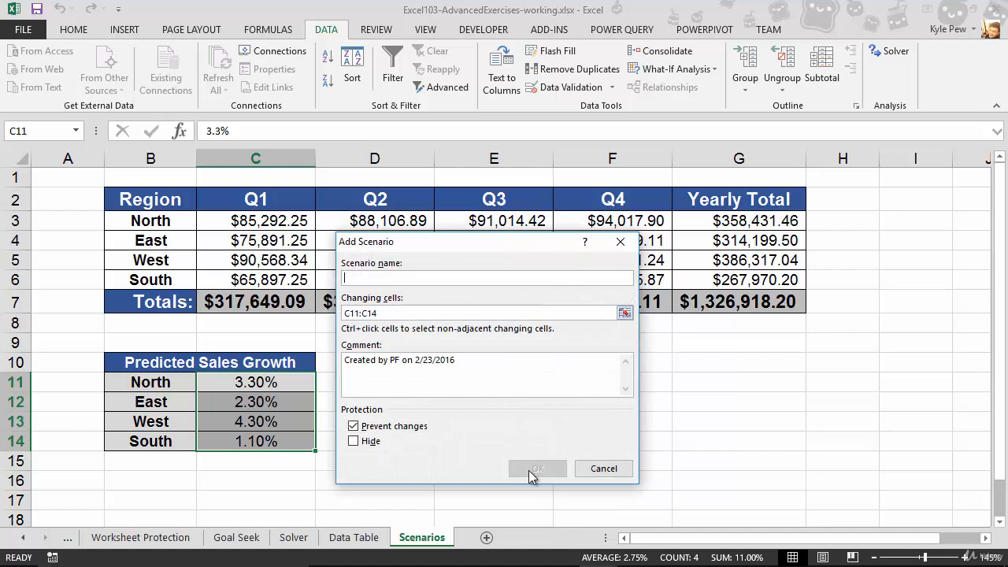
type("Best Case Scenario")
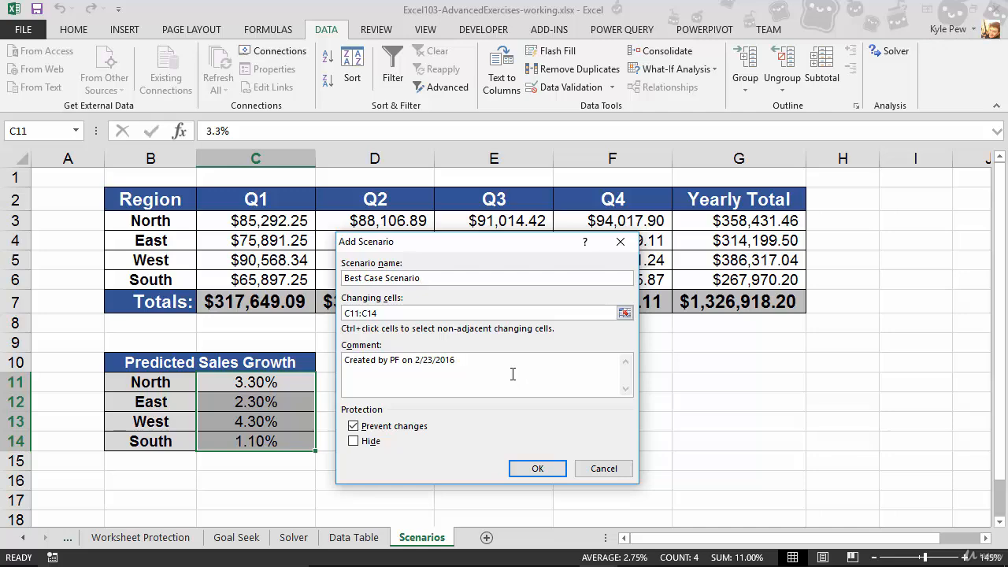
left_click(520, 469)
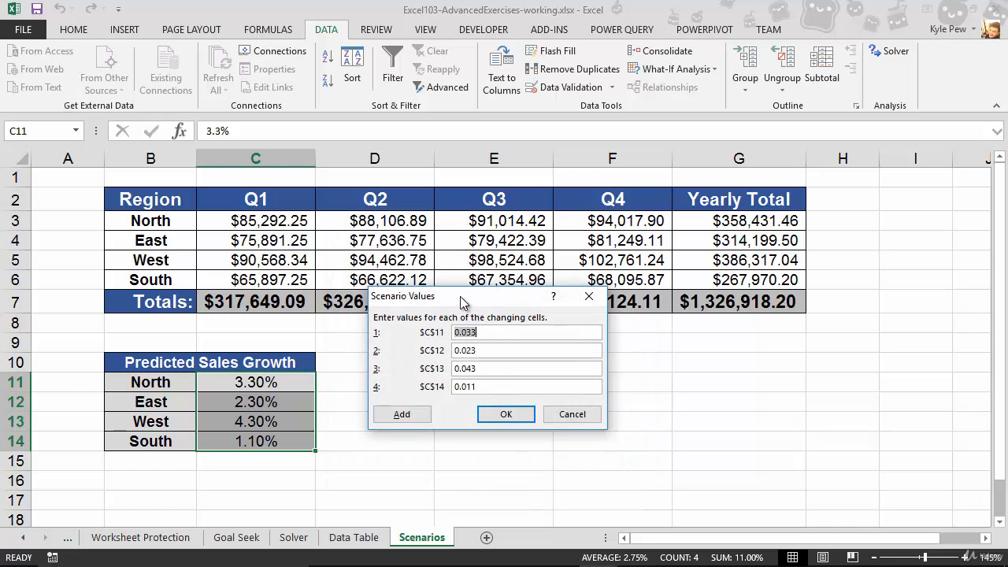
Step: Set the Best Case Scenario values to 0.05 for C11, 0.08 for C12, 0.065 for C13 and 0.03 for C14
left_click_drag(461, 299, 426, 344)
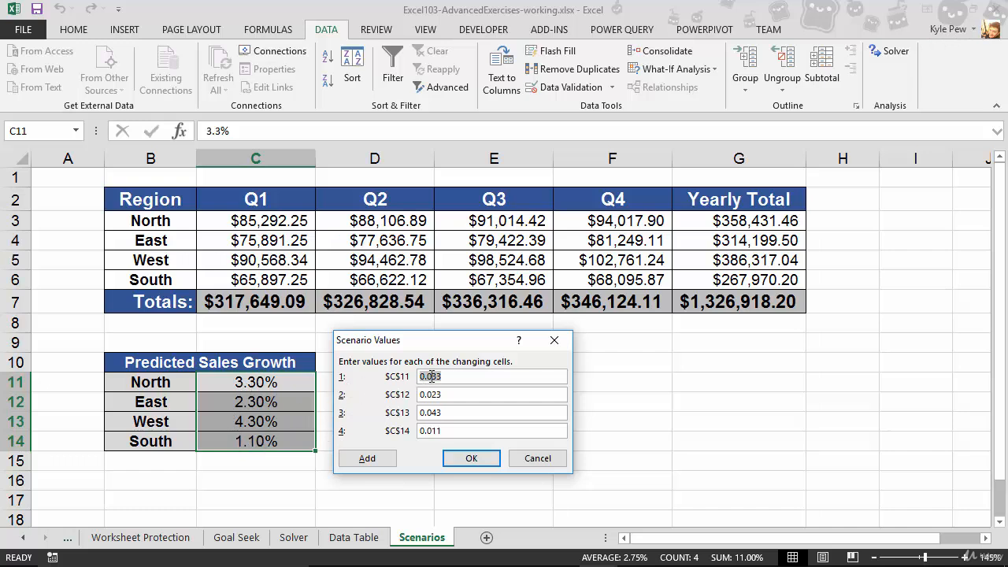
left_click_drag(431, 378, 448, 379)
type("5")
left_click_drag(431, 394, 446, 394)
type("8")
left_click_drag(430, 413, 440, 422)
type("65")
left_click_drag(430, 430, 445, 442)
type("3")
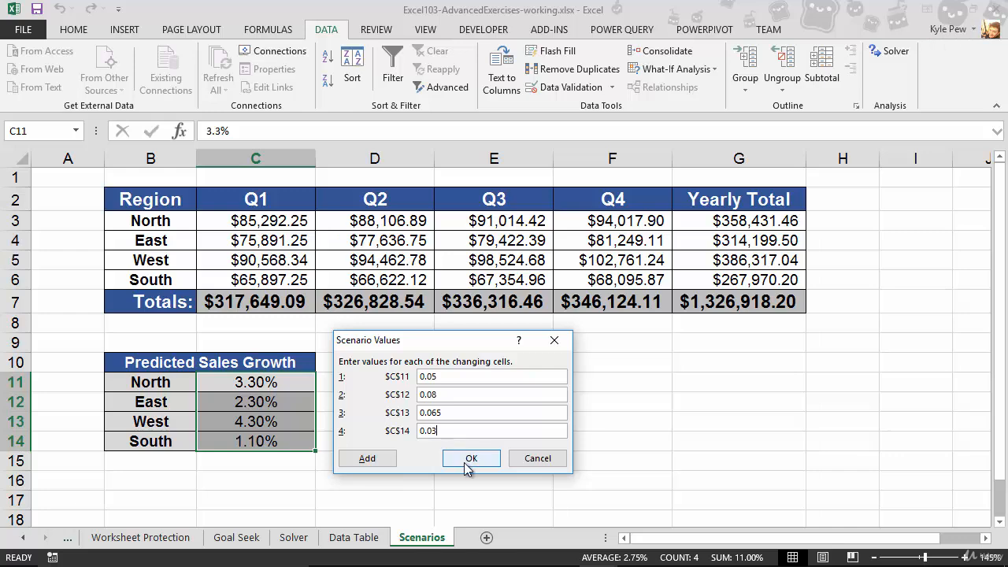
left_click(468, 461)
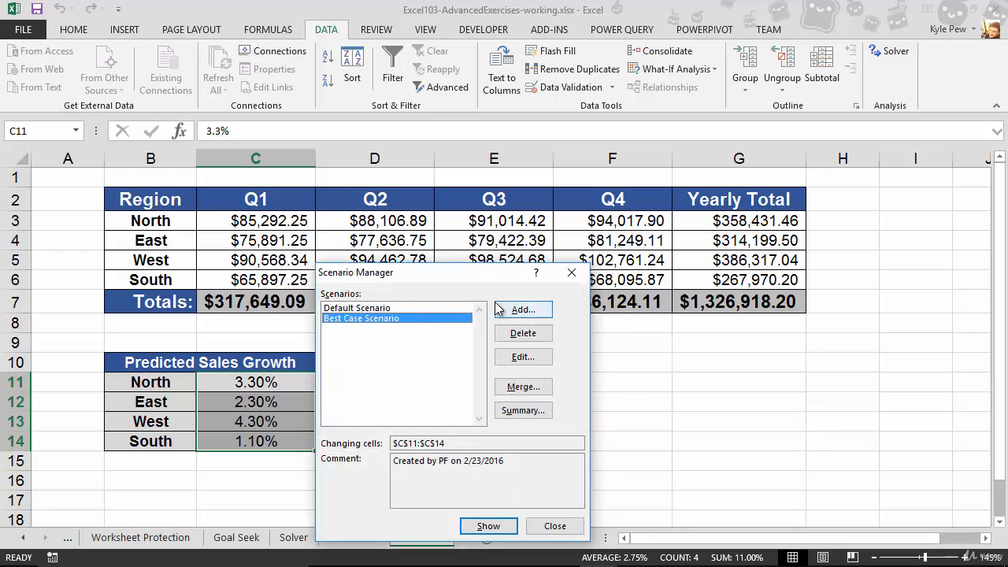
Step: Create a third scenario named Worst Case Scenario with C11:C14 as its changing cells
left_click(530, 311)
type("W")
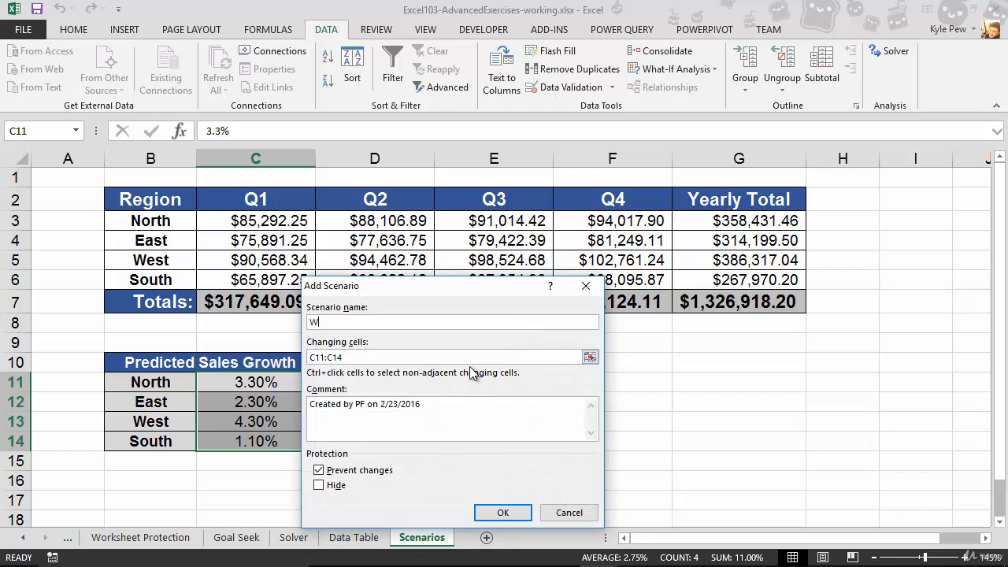
type("orst Case Scenario")
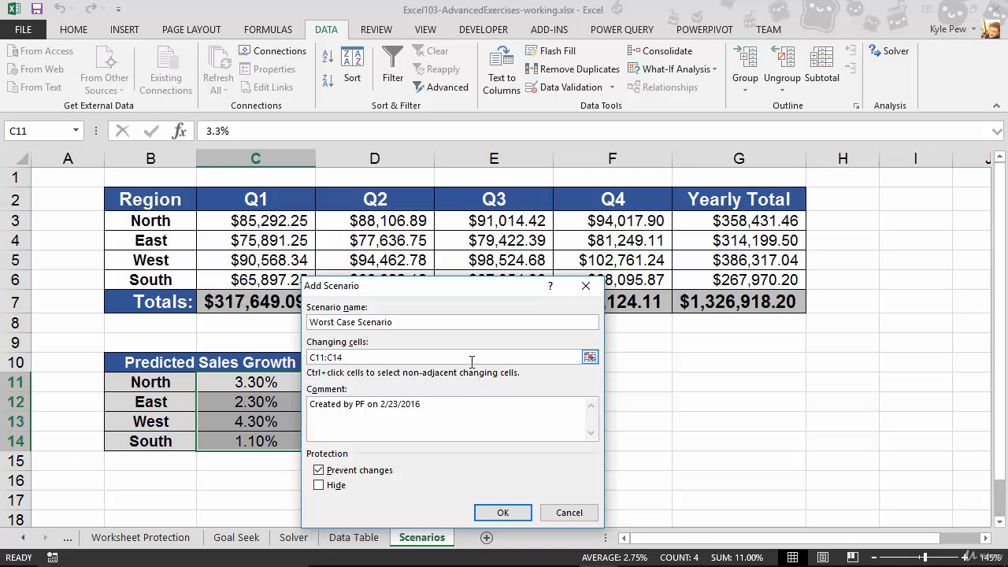
left_click(498, 513)
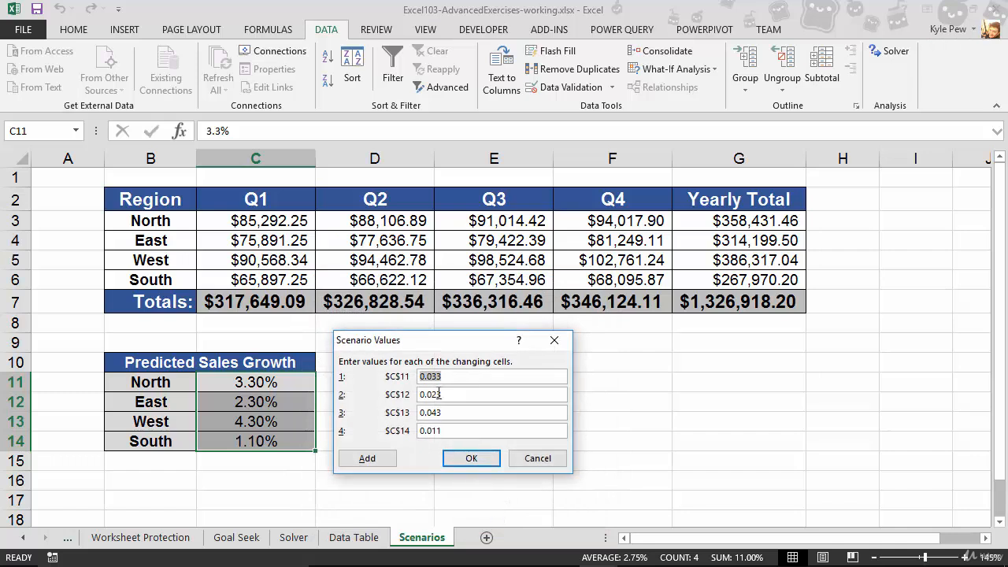
Step: Set all four Worst Case Scenario values, C11 through C14, to 0.01 and save the scenario
left_click(458, 377)
key("BackSpace")
key("BackSpace")
type("1")
key("Tab")
key("End")
key("BackSpace")
key("BackSpace")
type("1")
key("Tab")
key("End")
key("BackSpace")
key("BackSpace")
type("1")
key("Tab")
key("End")
key("BackSpace")
left_click(471, 458)
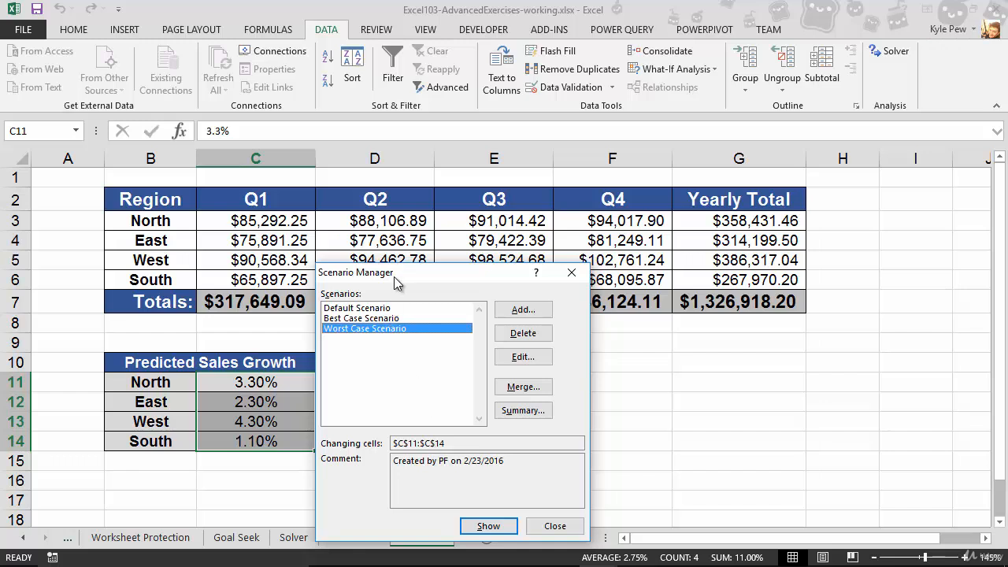
Step: Show the Best Case Scenario in the worksheet, keeping the Scenario Manager clear of the sales table
left_click_drag(394, 277, 580, 329)
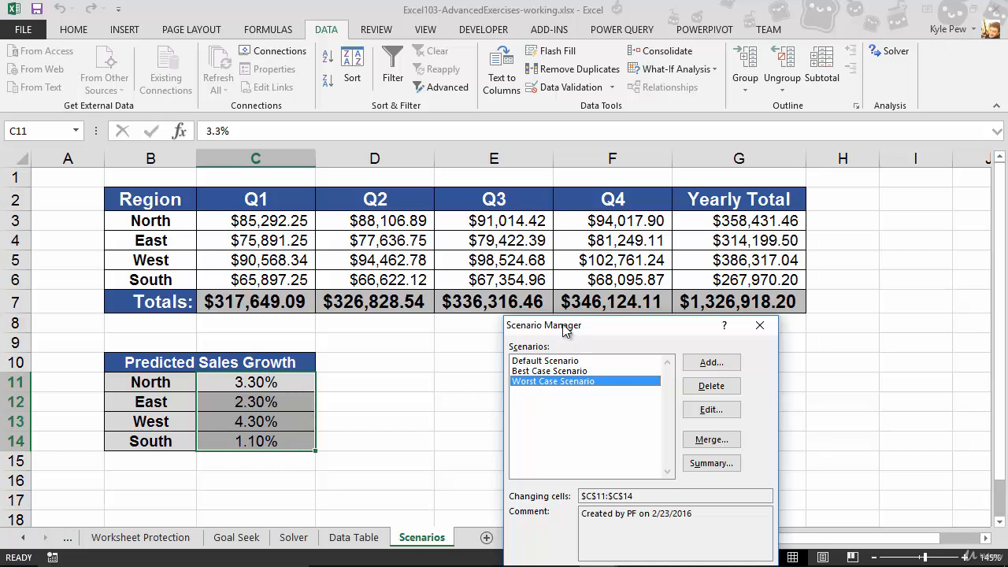
left_click_drag(568, 331, 474, 267)
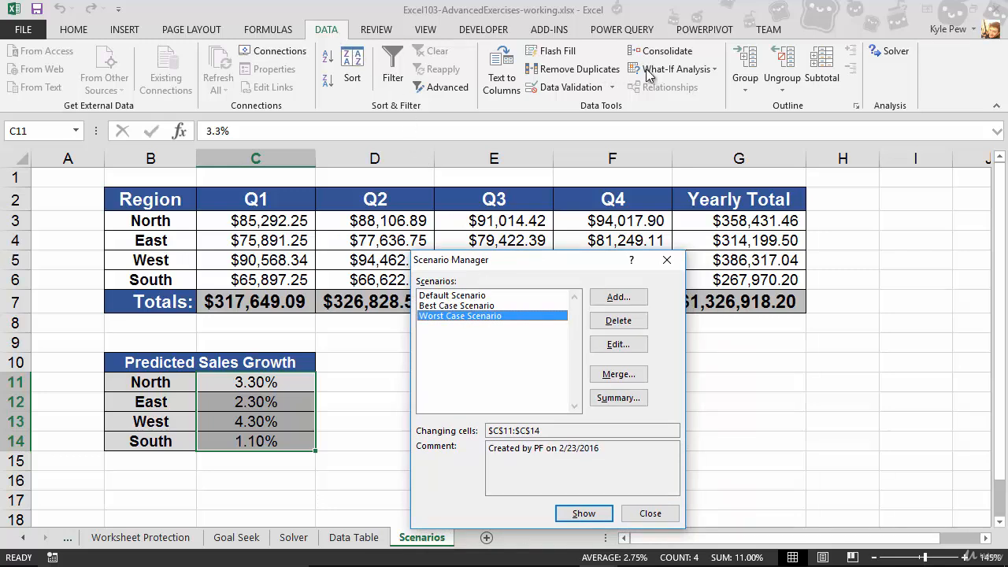
left_click(451, 306)
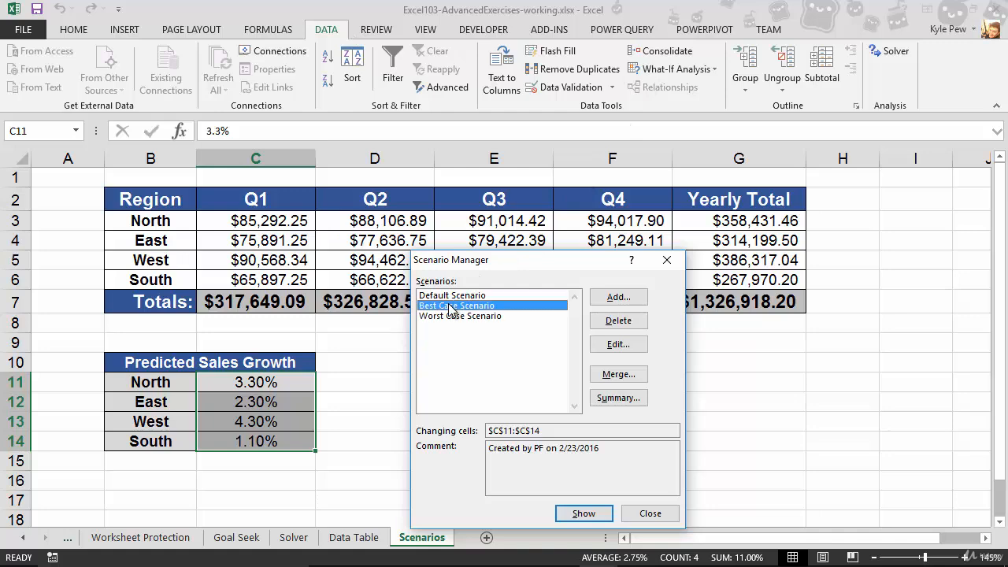
left_click(581, 520)
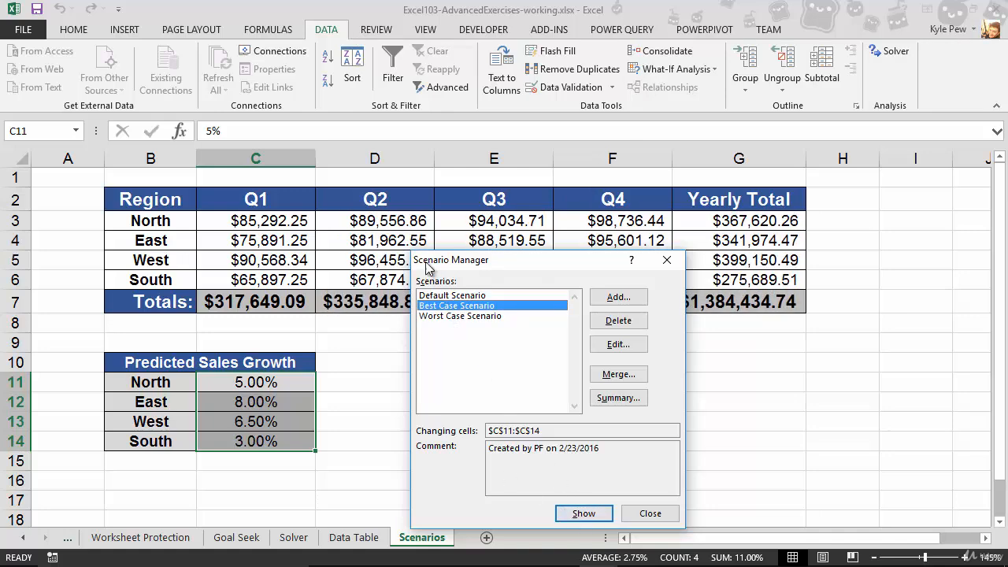
left_click_drag(429, 262, 504, 360)
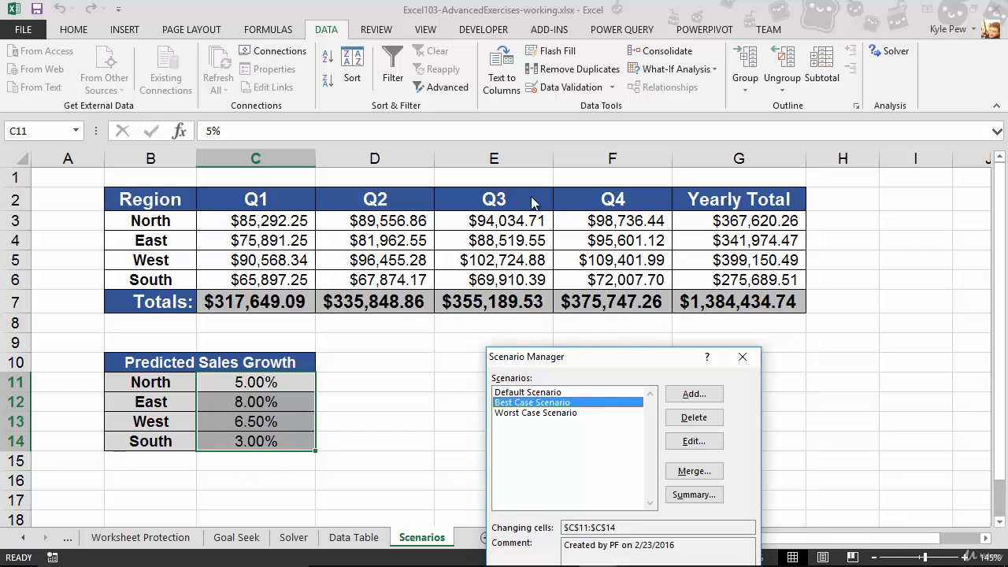
Step: Show the Worst Case Scenario in the worksheet and switch back to the Default Scenario
left_click(533, 413)
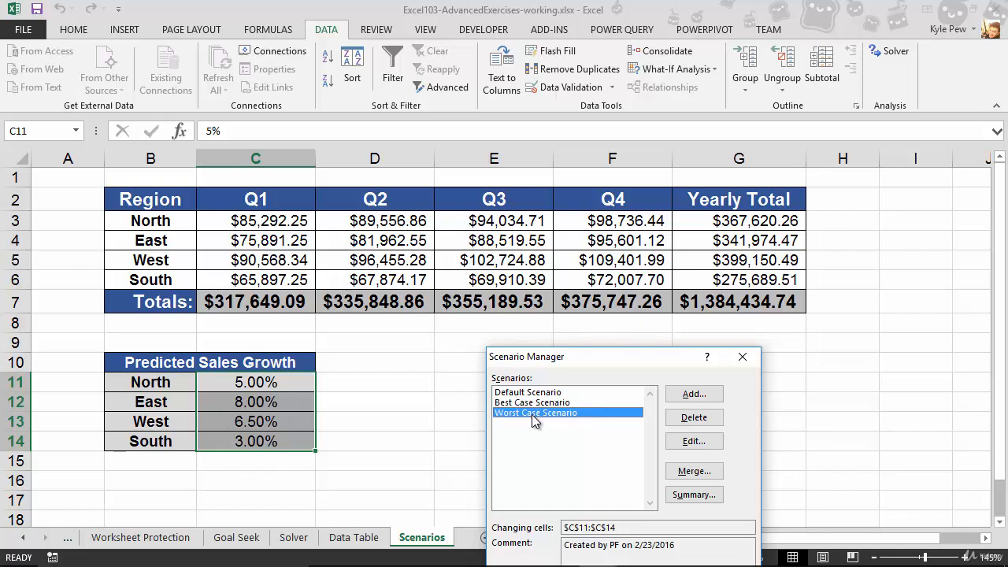
left_click_drag(610, 356, 689, 256)
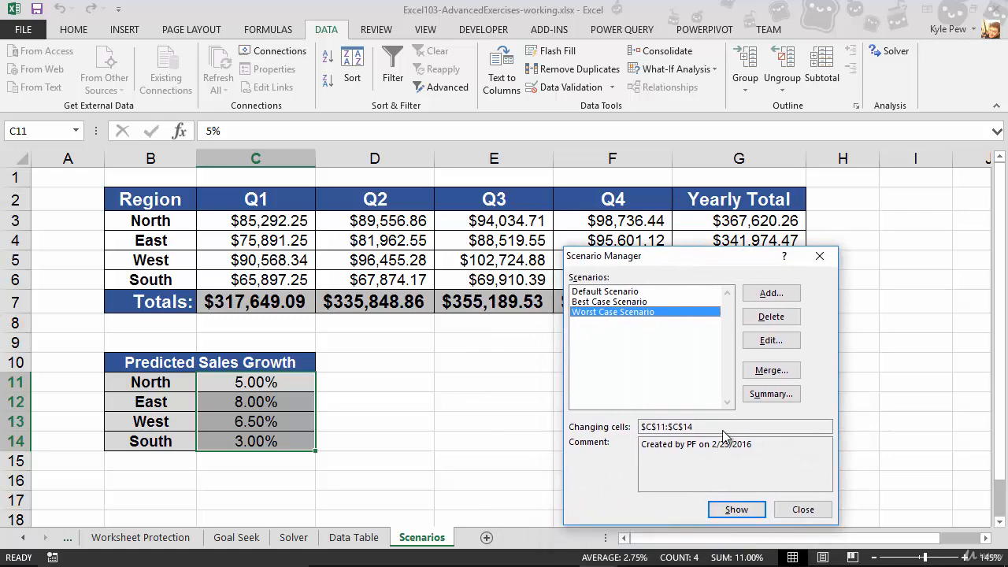
left_click(728, 510)
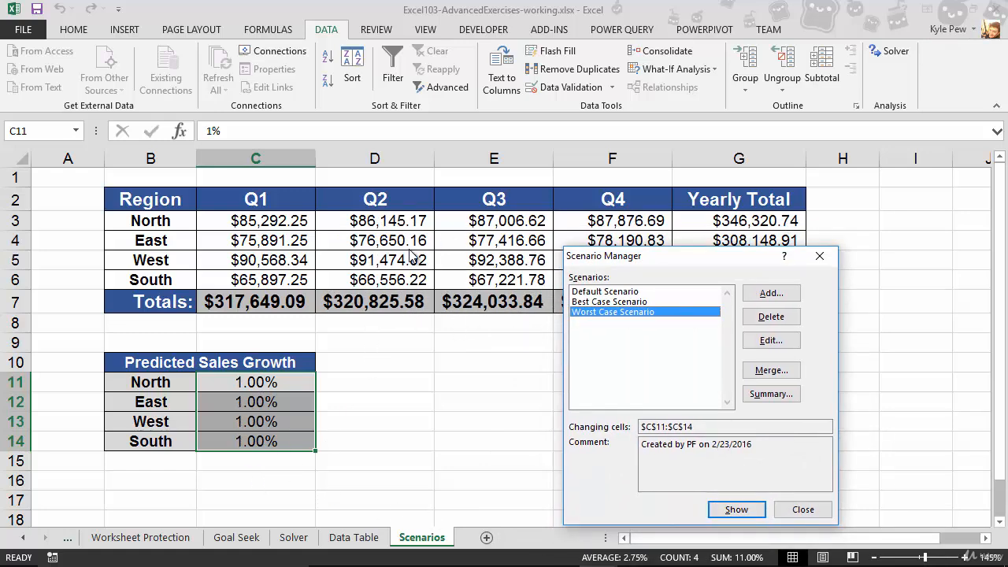
left_click(570, 292)
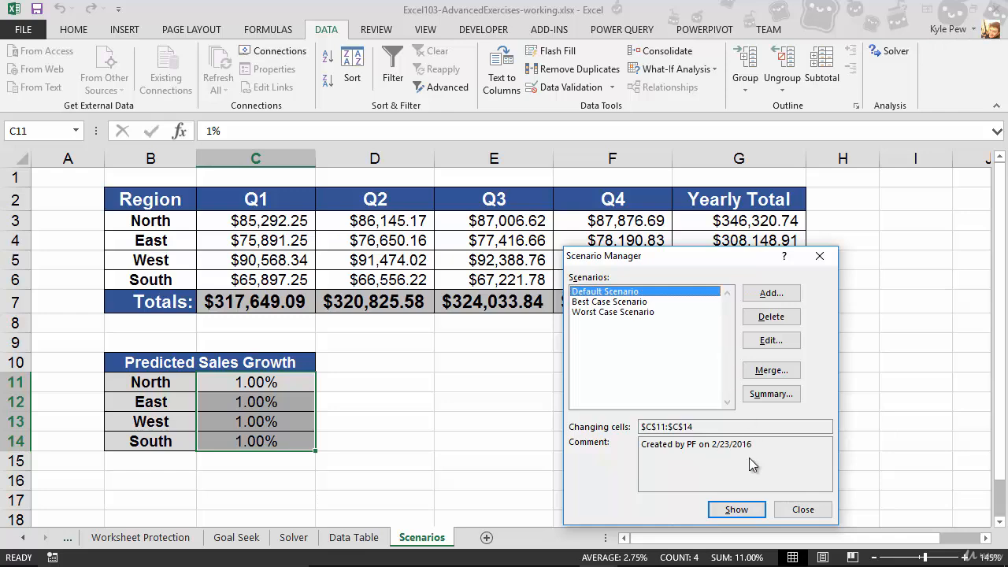
left_click(748, 512)
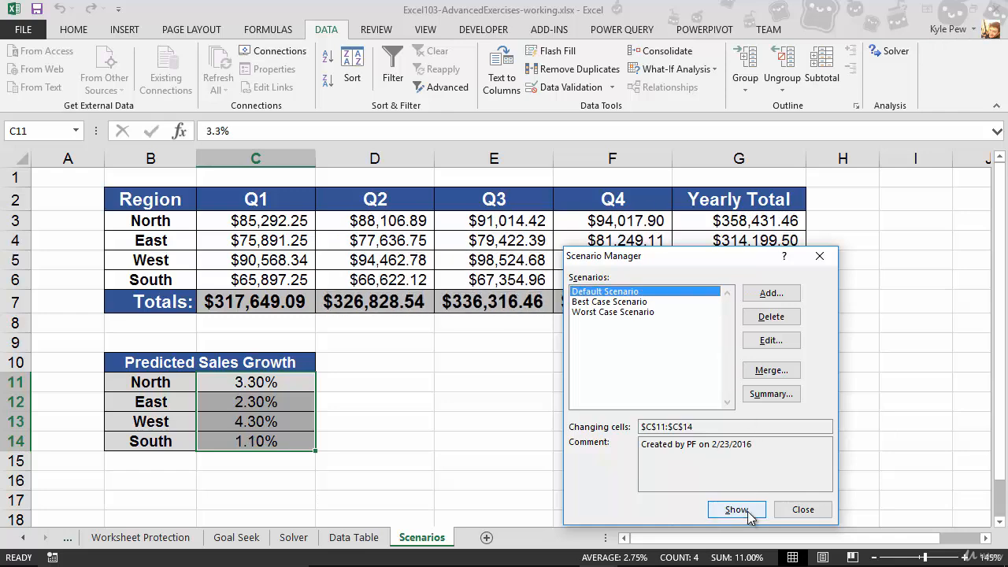